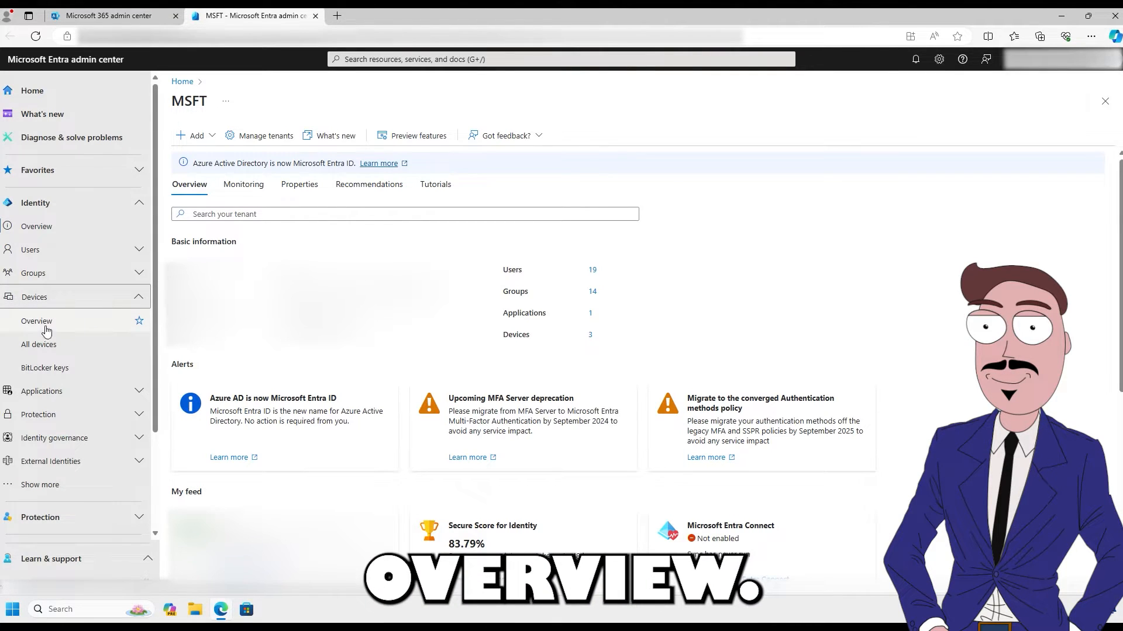
Step: Enable Microsoft Entra Local Administrator Password Solution (LAPS) in the tenant's device settings and save the change
left_click(63, 323)
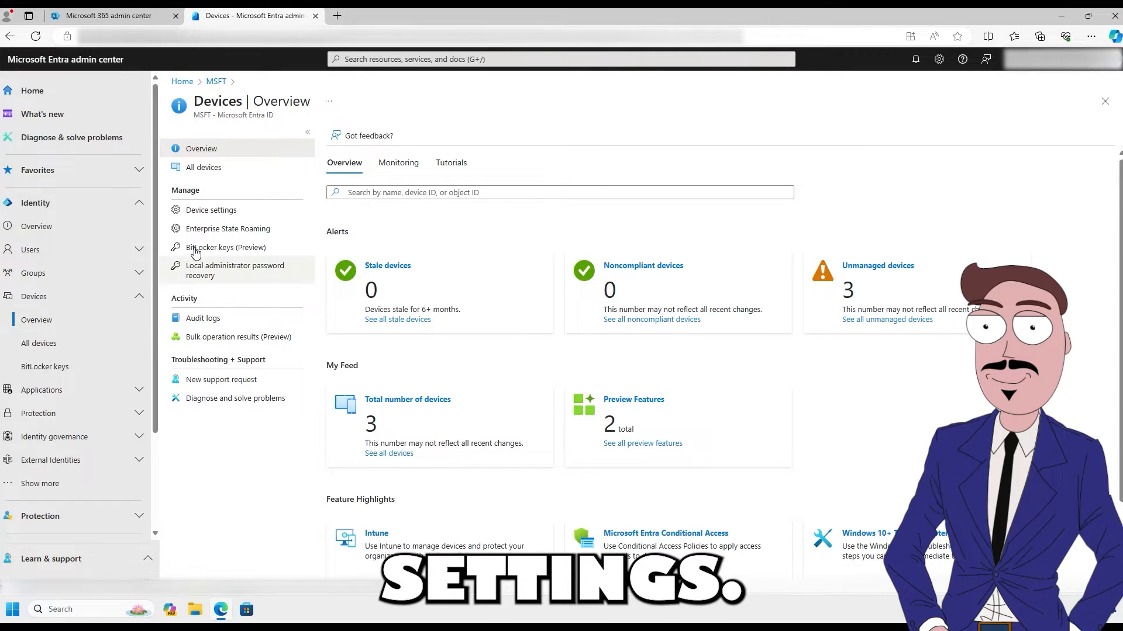
left_click(228, 215)
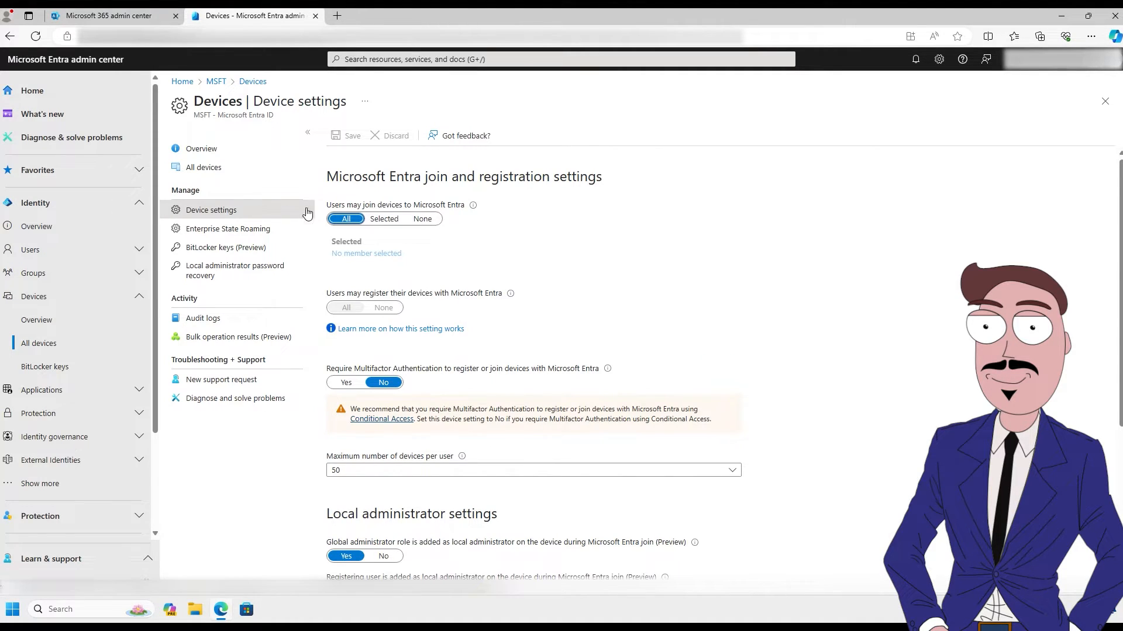
scroll(645, 266, "down", 1)
scroll(644, 267, "down", 5)
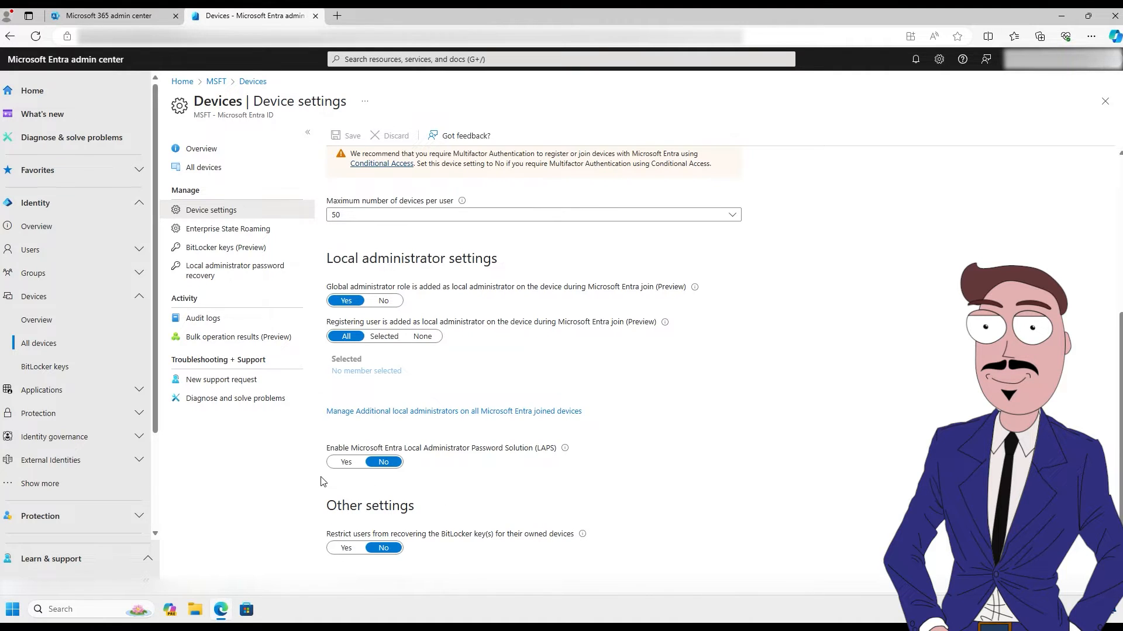
left_click(346, 463)
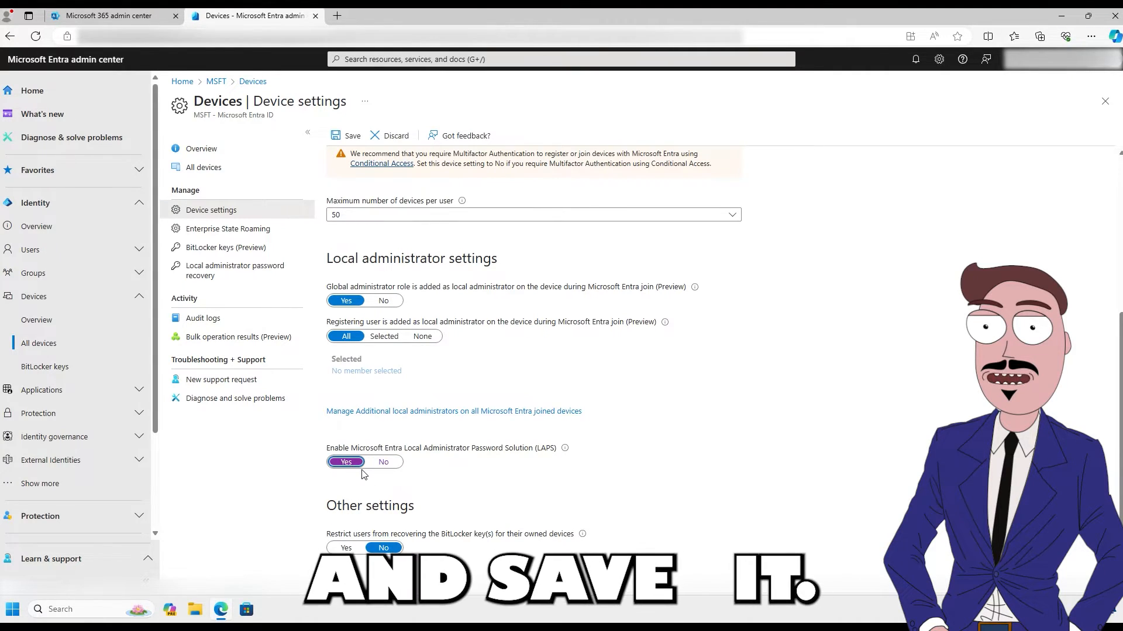
left_click(343, 136)
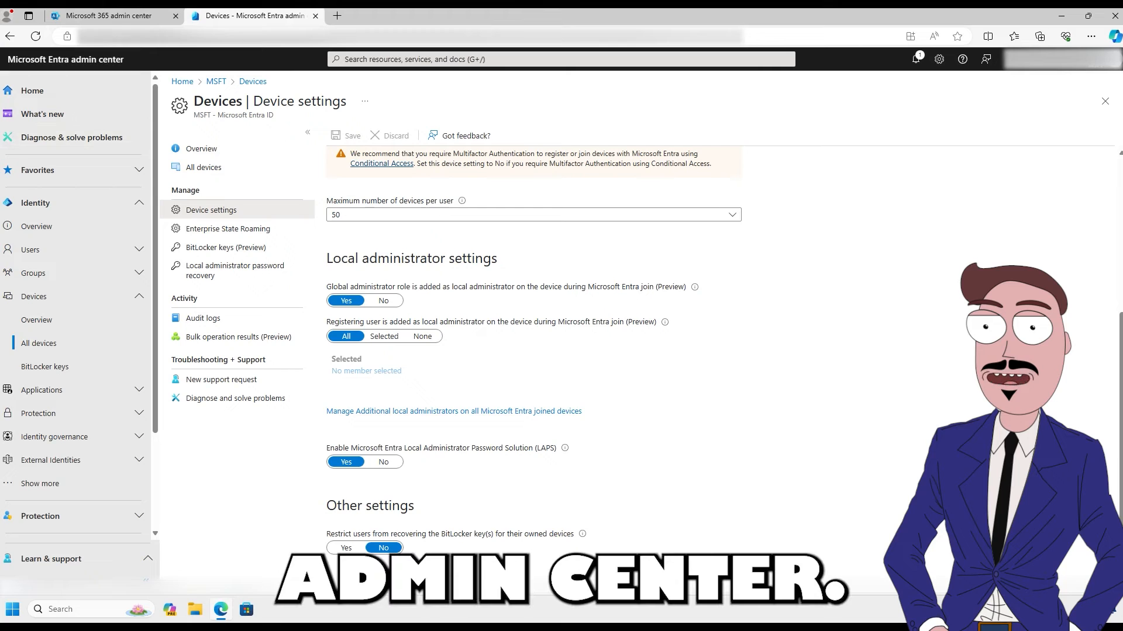
Step: Switch to the Microsoft Intune admin center through the Microsoft 365 admin center and open the Account protection policies under Endpoint security
left_click(109, 15)
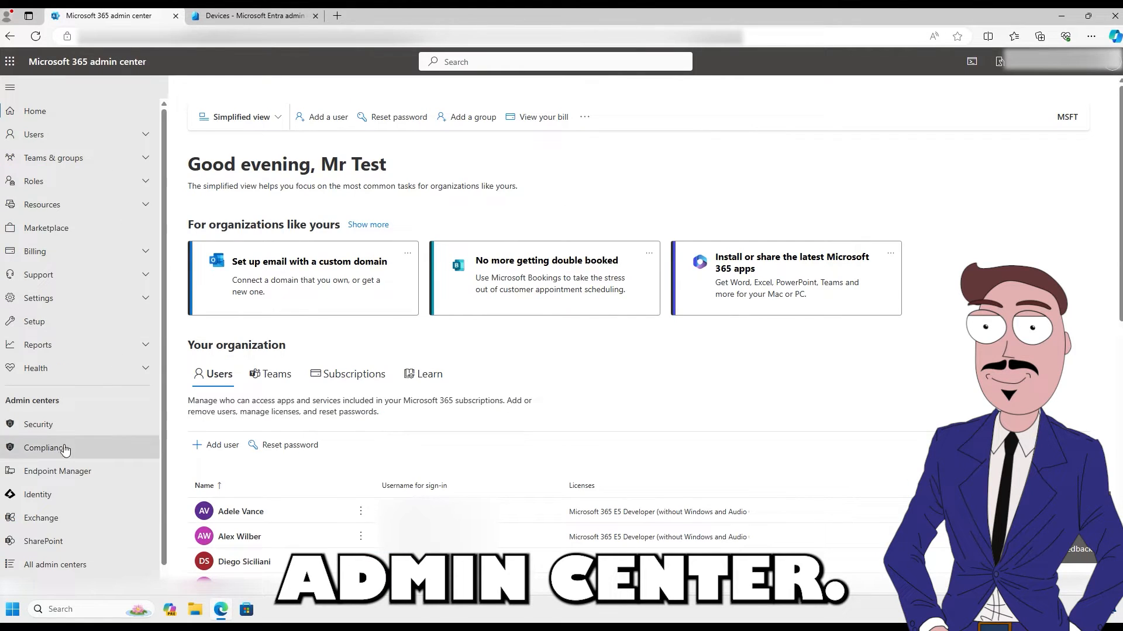
left_click(57, 472)
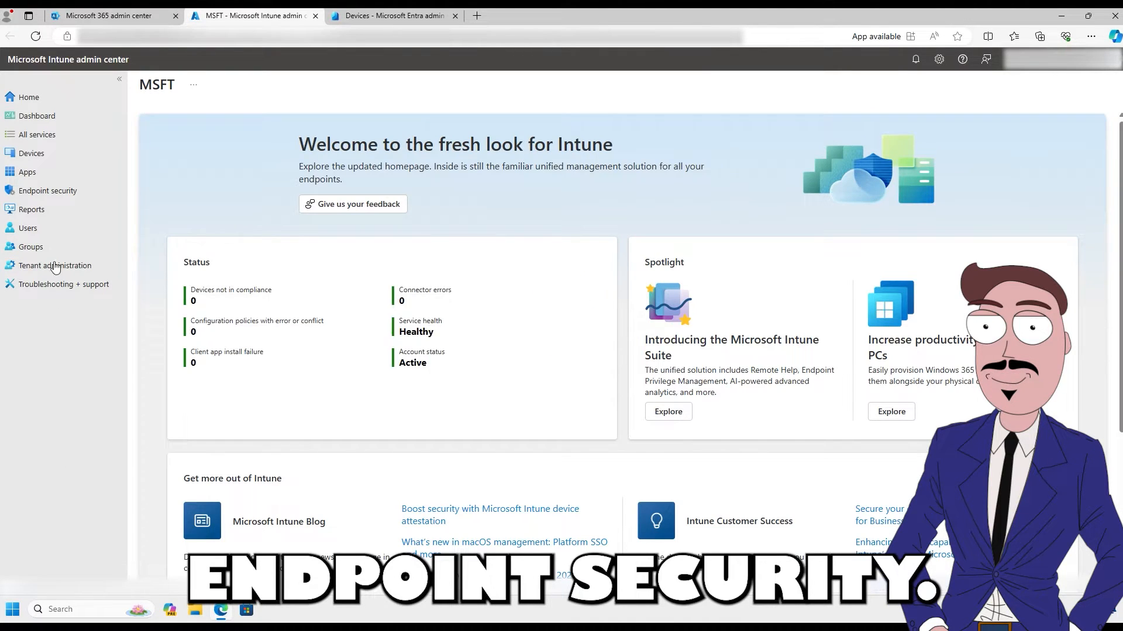
left_click(64, 195)
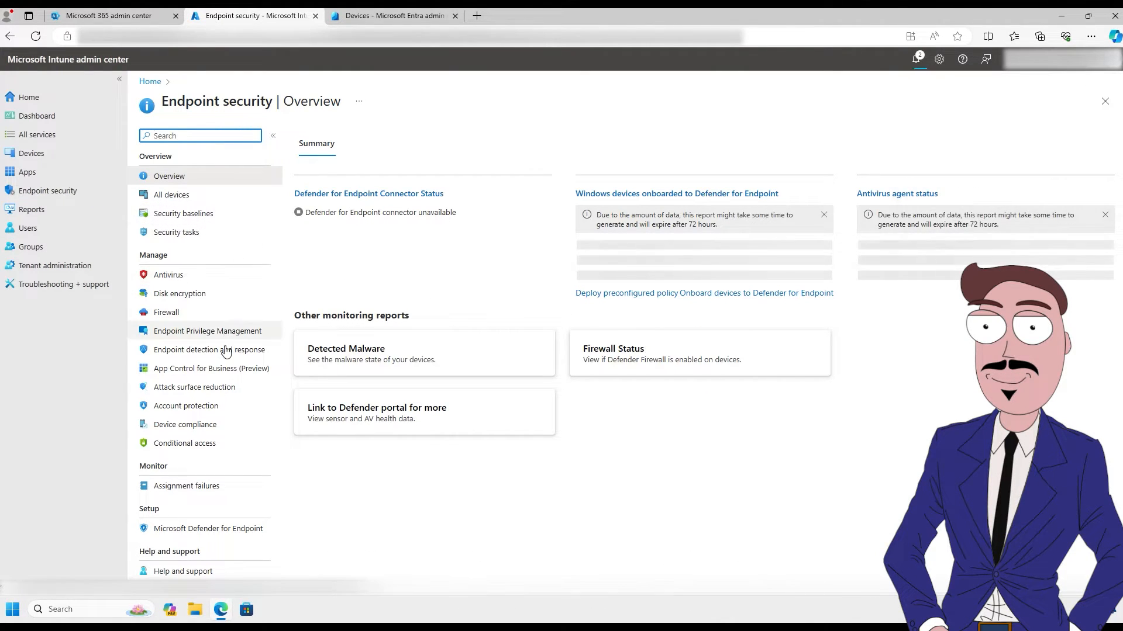
left_click(219, 407)
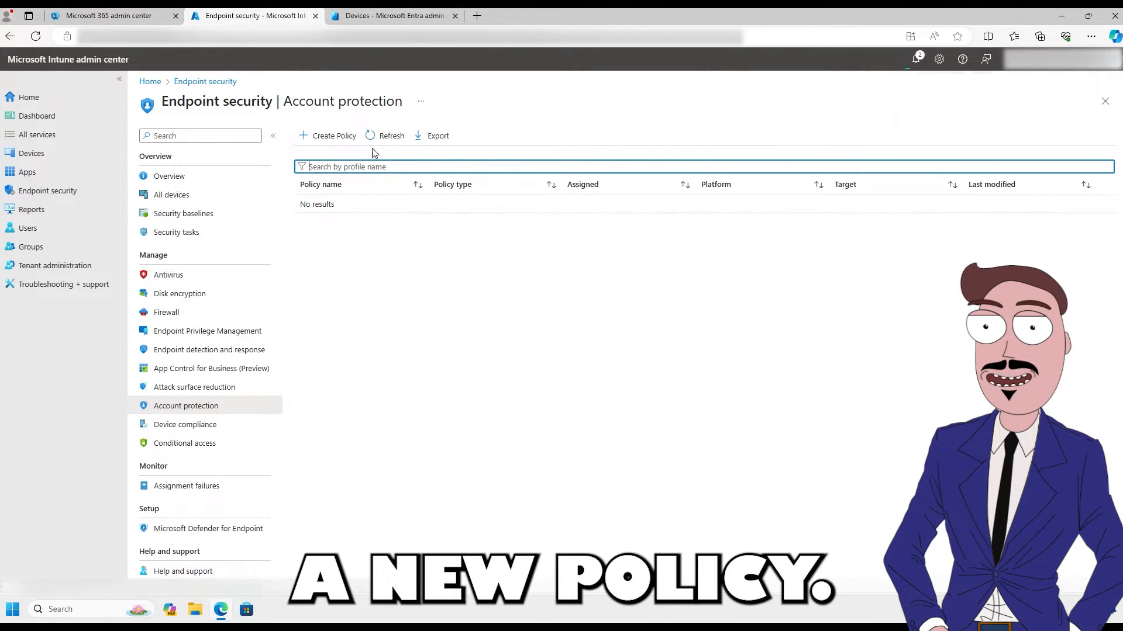
Step: Create an account protection policy for Windows 10 and later with the Local admin password solution (Windows LAPS) profile
left_click(334, 136)
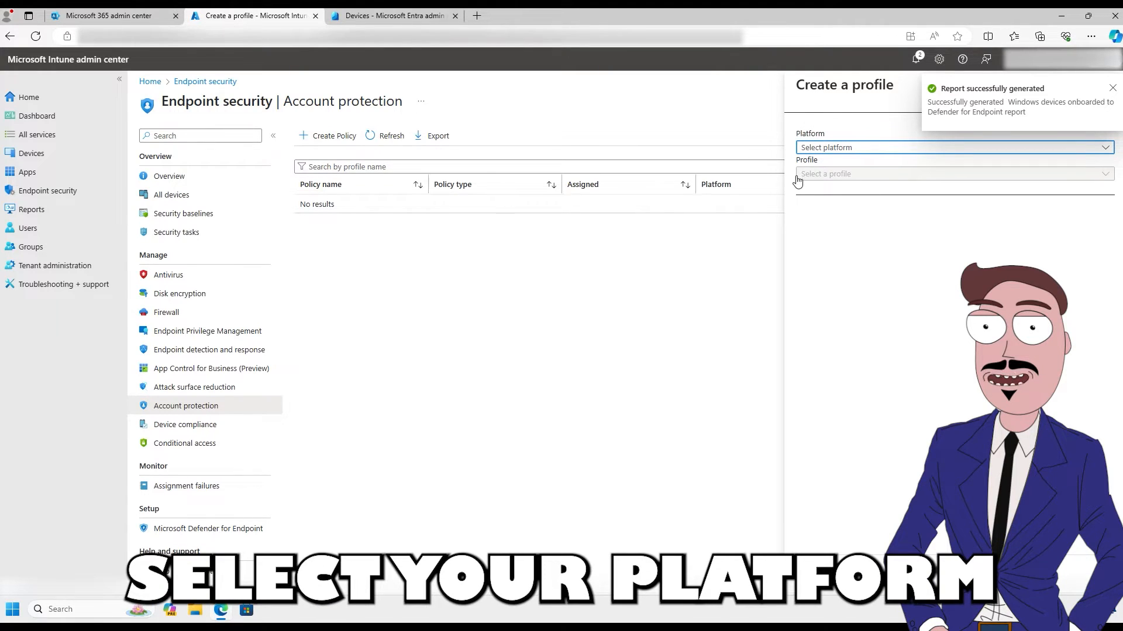
left_click(1113, 89)
left_click(960, 149)
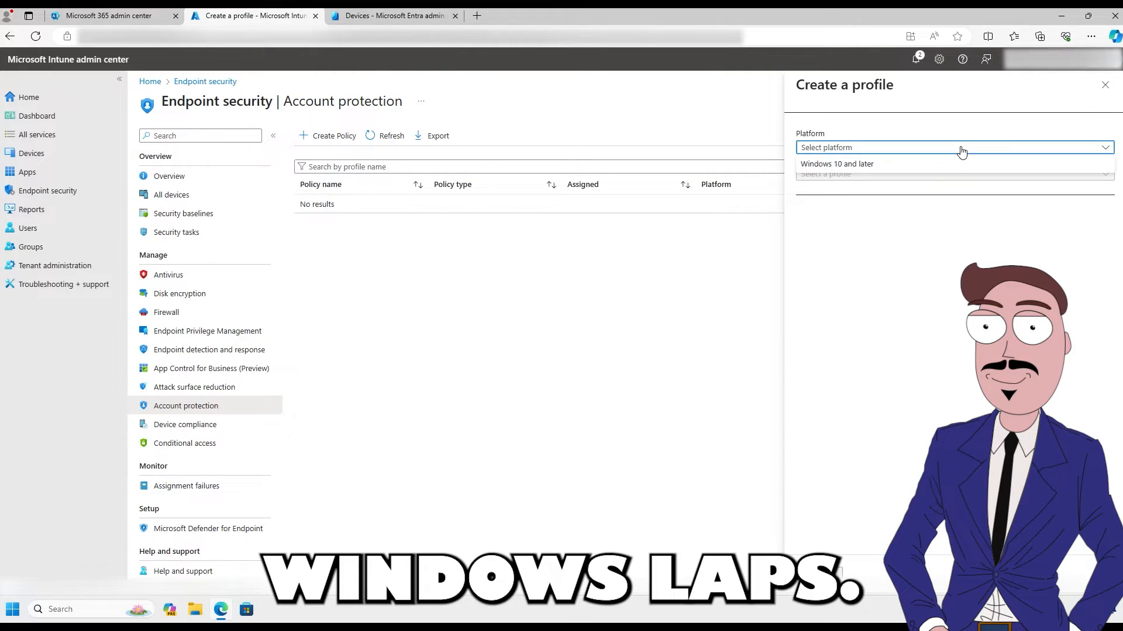
left_click(935, 164)
left_click(938, 173)
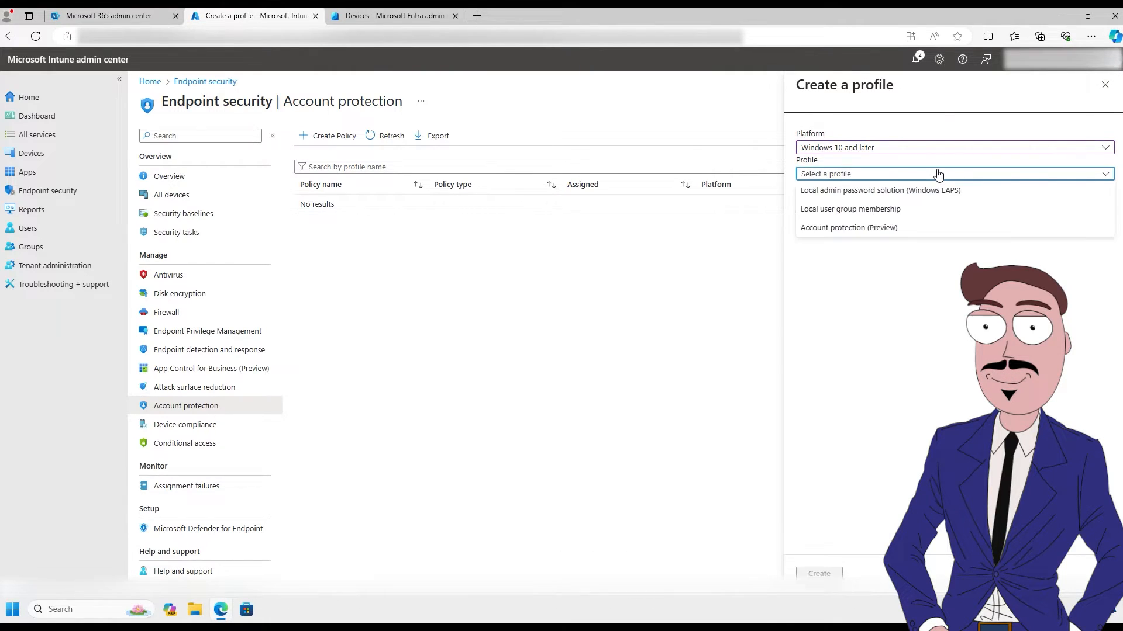
left_click(974, 192)
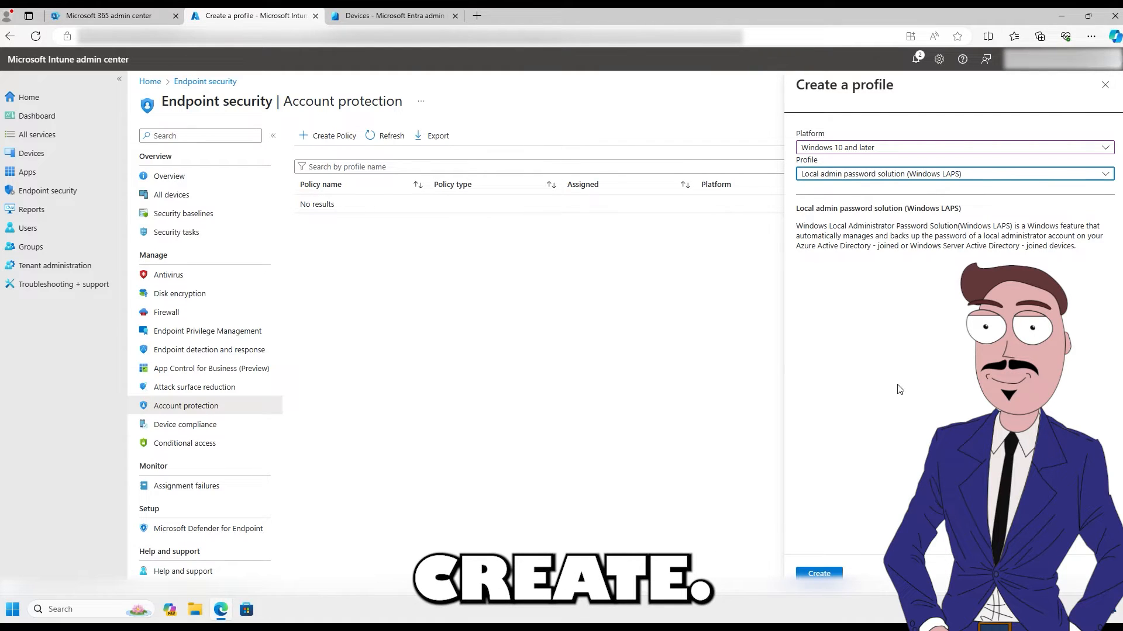
left_click(818, 575)
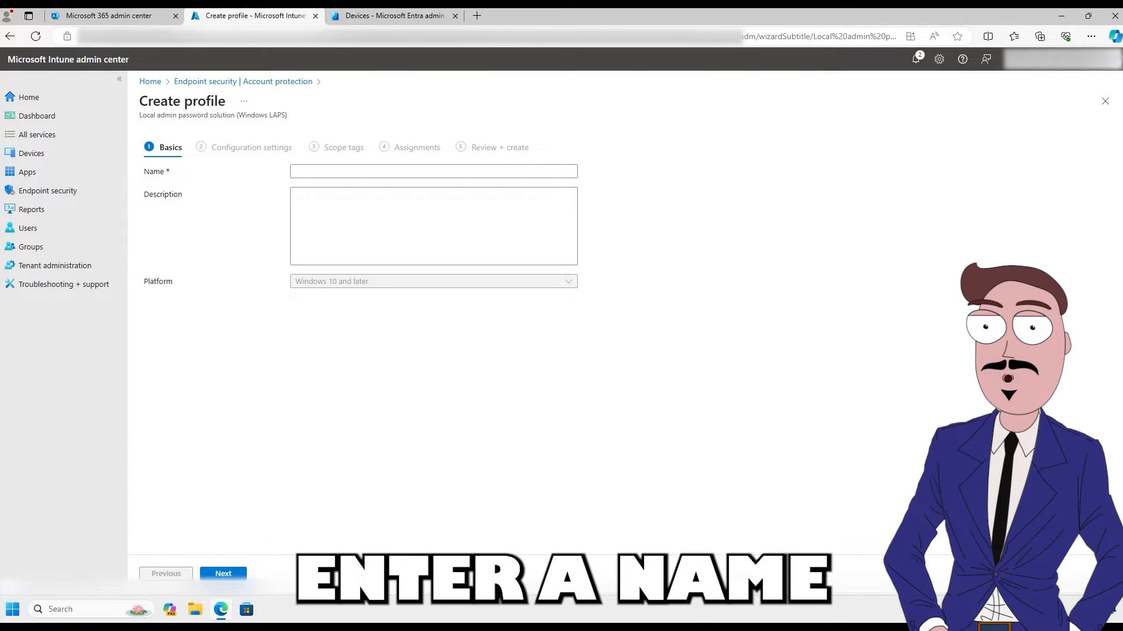
Step: Name the profile "LAPS Policy" and continue to its configuration settings
left_click(391, 172)
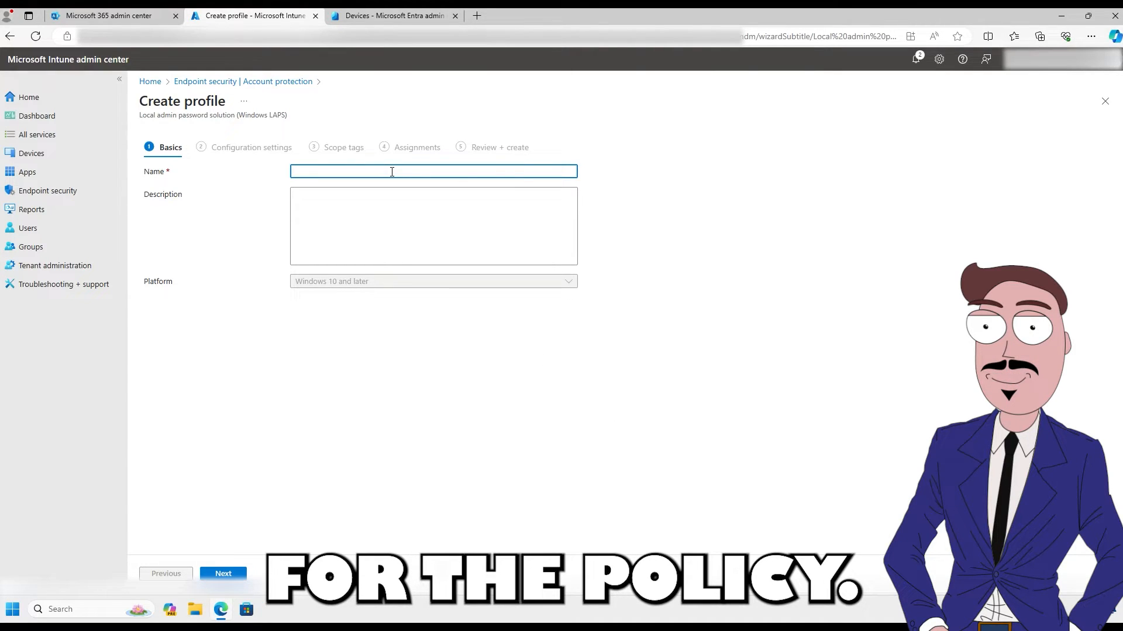
type("LAPS Polic")
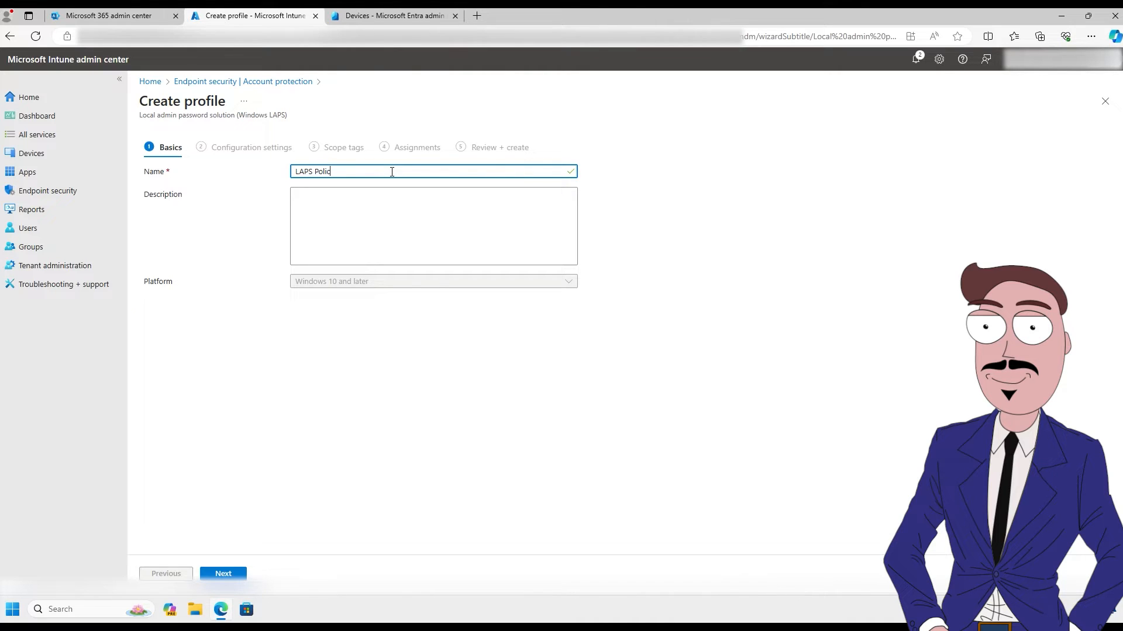
type("y")
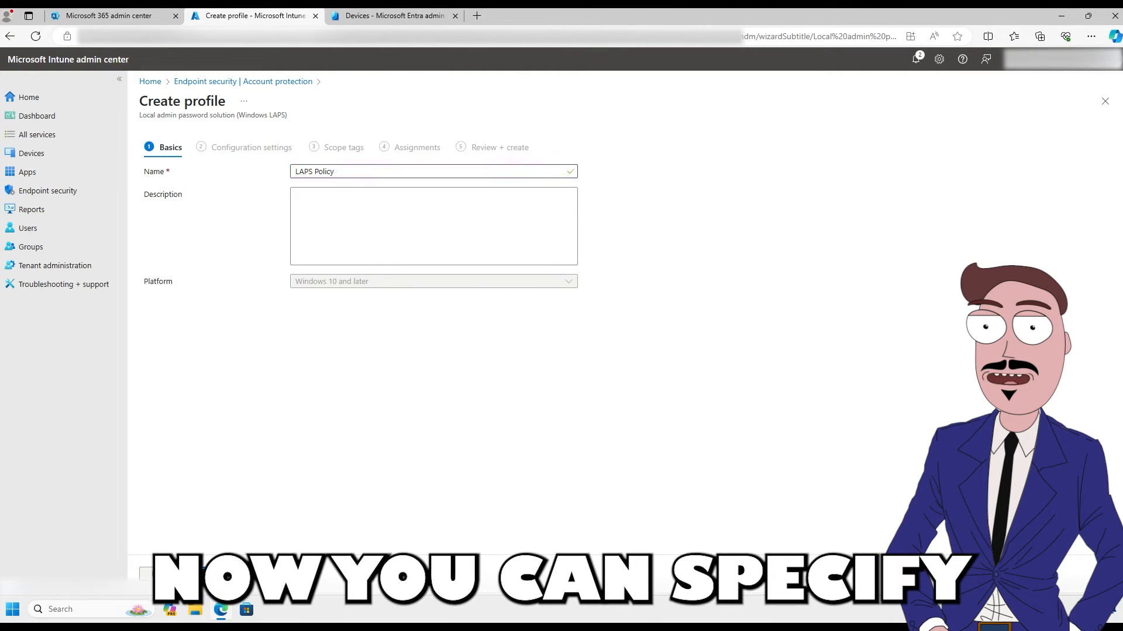
left_click(222, 573)
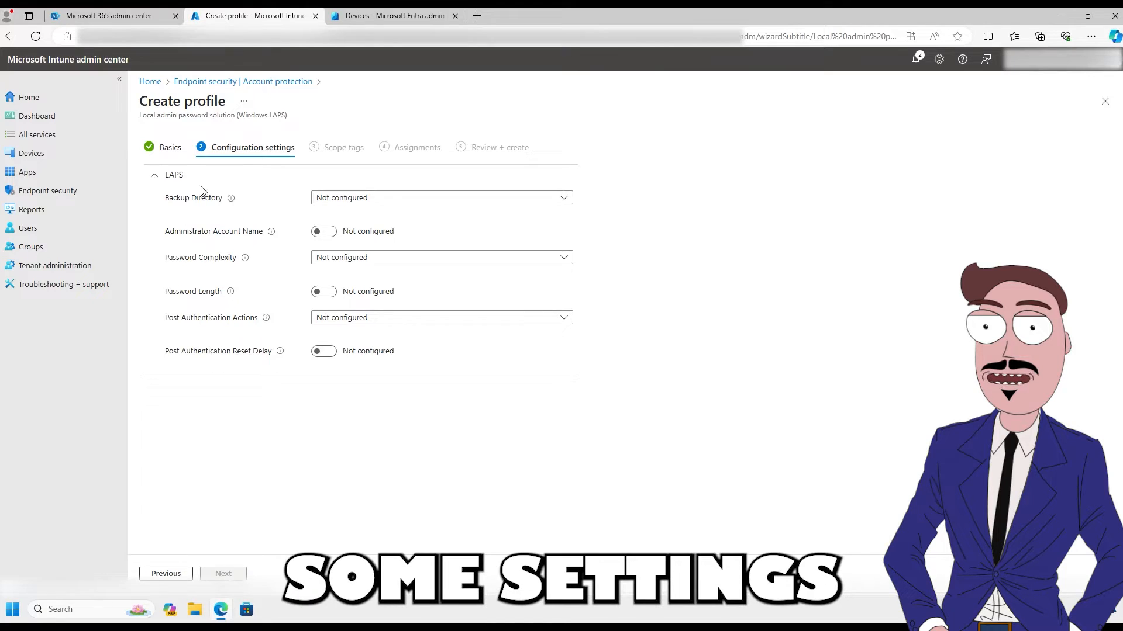
Step: Set the backup directory to back up the password to Azure AD only and enable Password Age Days at 30
left_click(420, 202)
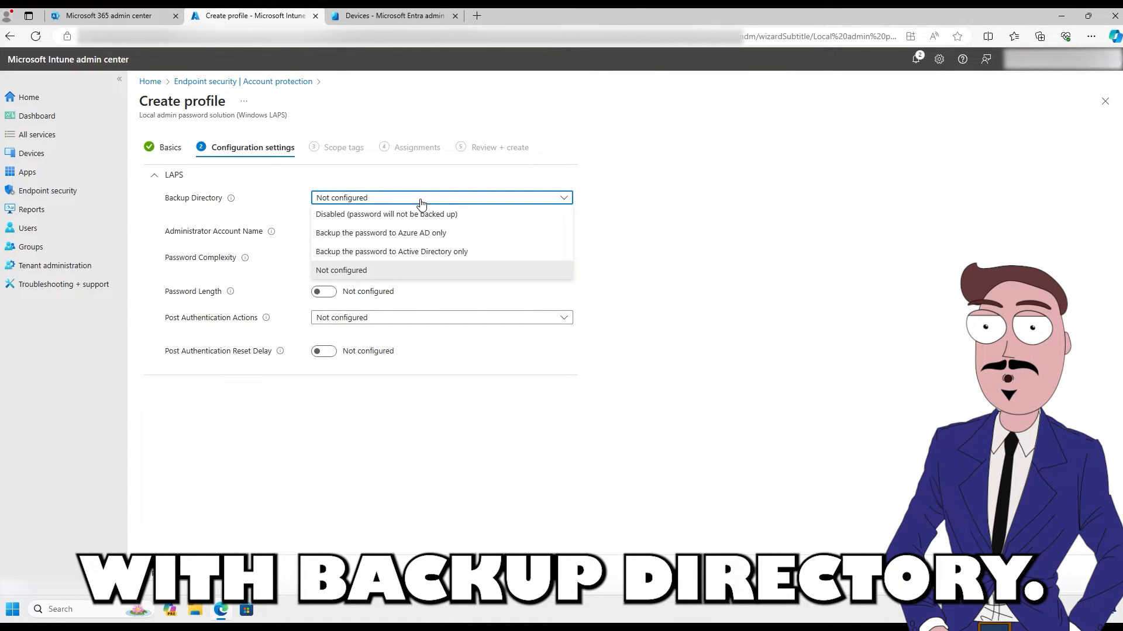
left_click(463, 234)
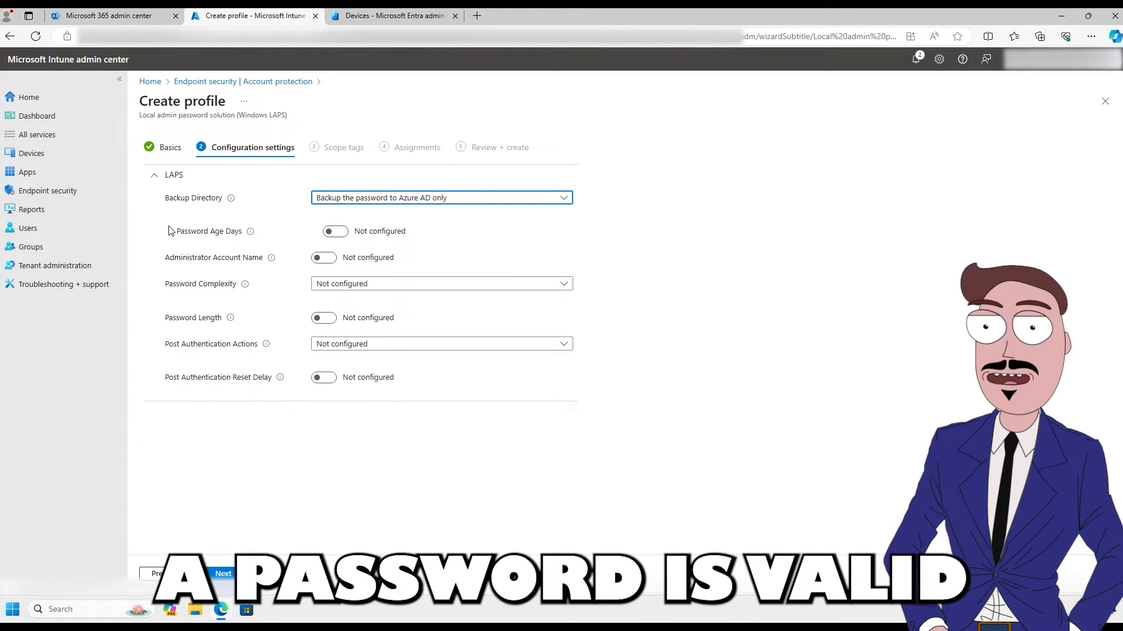
mouse_move(248, 234)
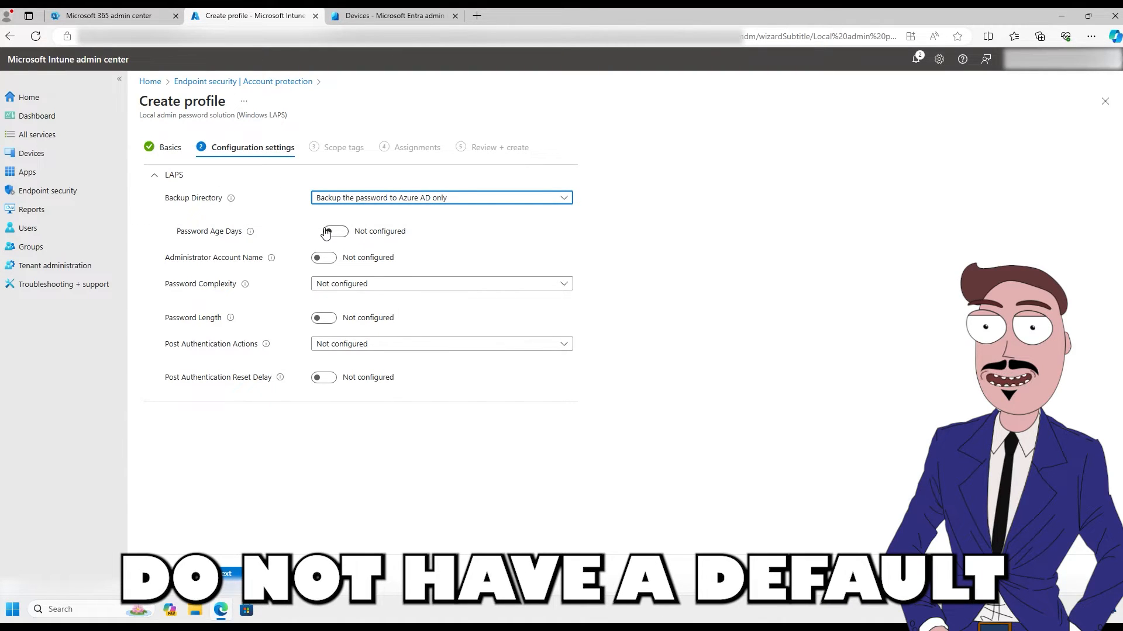
left_click(327, 232)
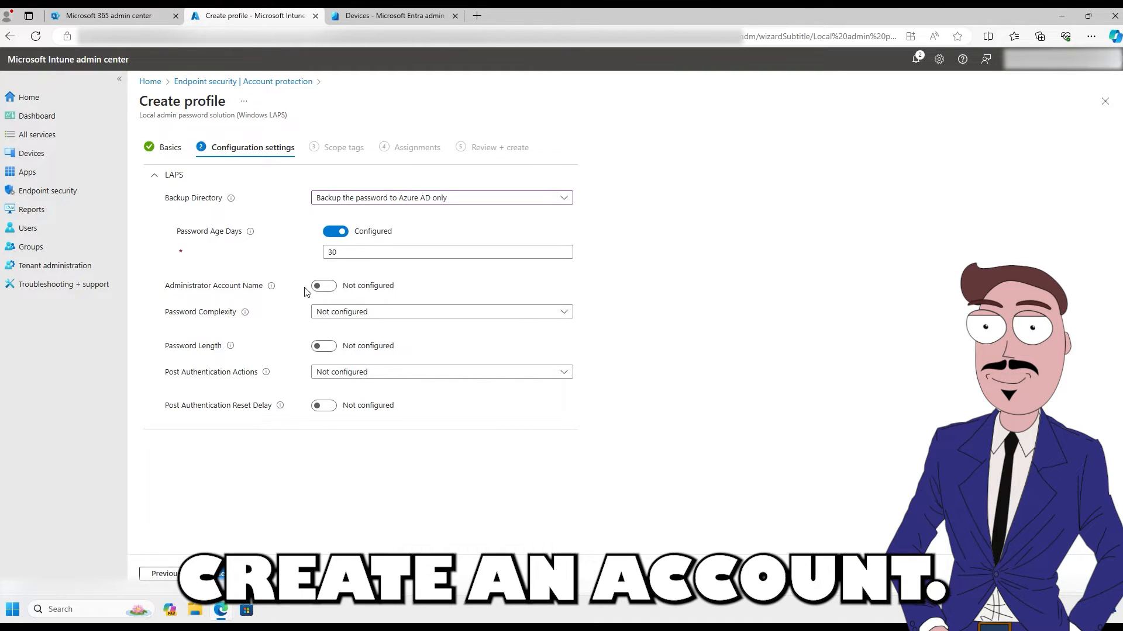
Step: Enable the Administrator Account Name setting and enter "Admin" as the managed account
left_click(323, 285)
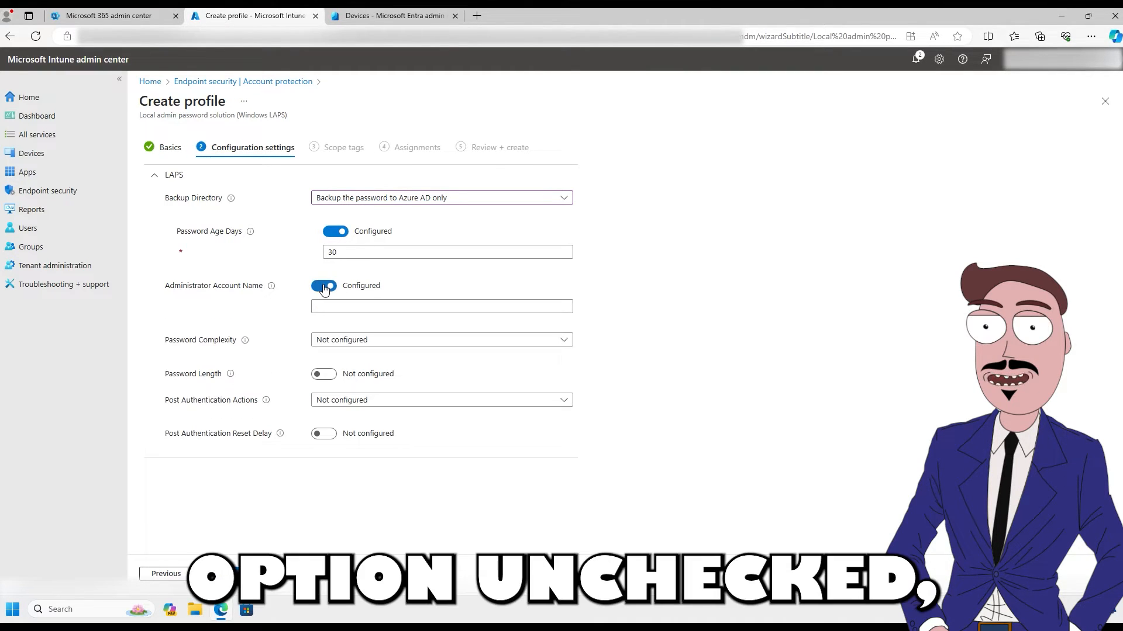
left_click(345, 307)
type("Admin")
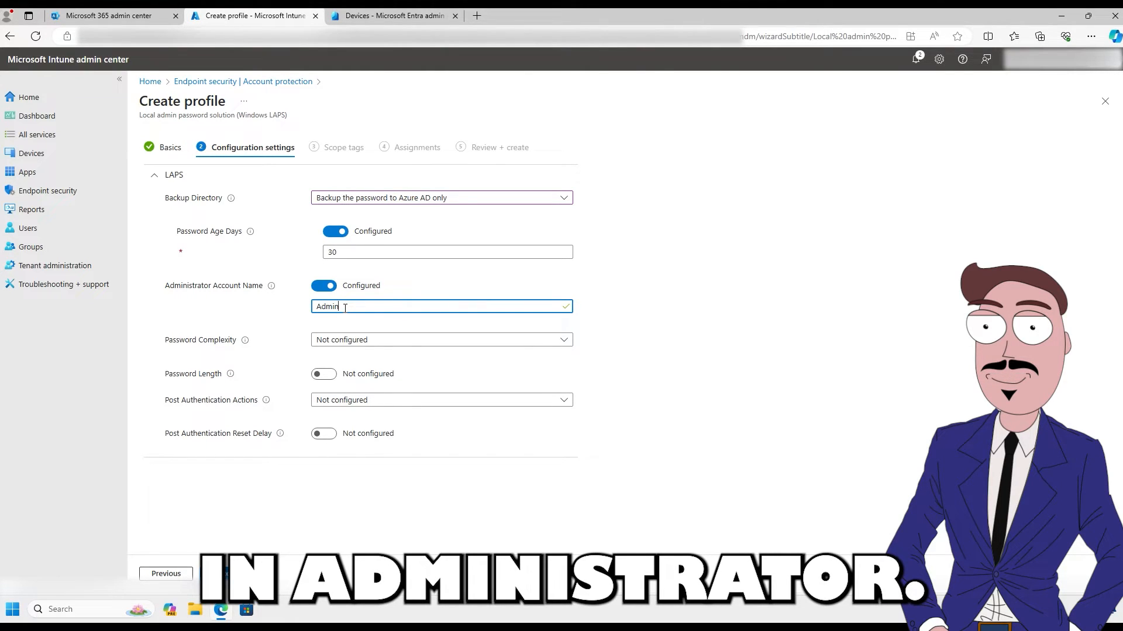
Step: Set password complexity to large letters, small letters, numbers and special characters (improved readability), and configure the password length as 10
mouse_move(243, 344)
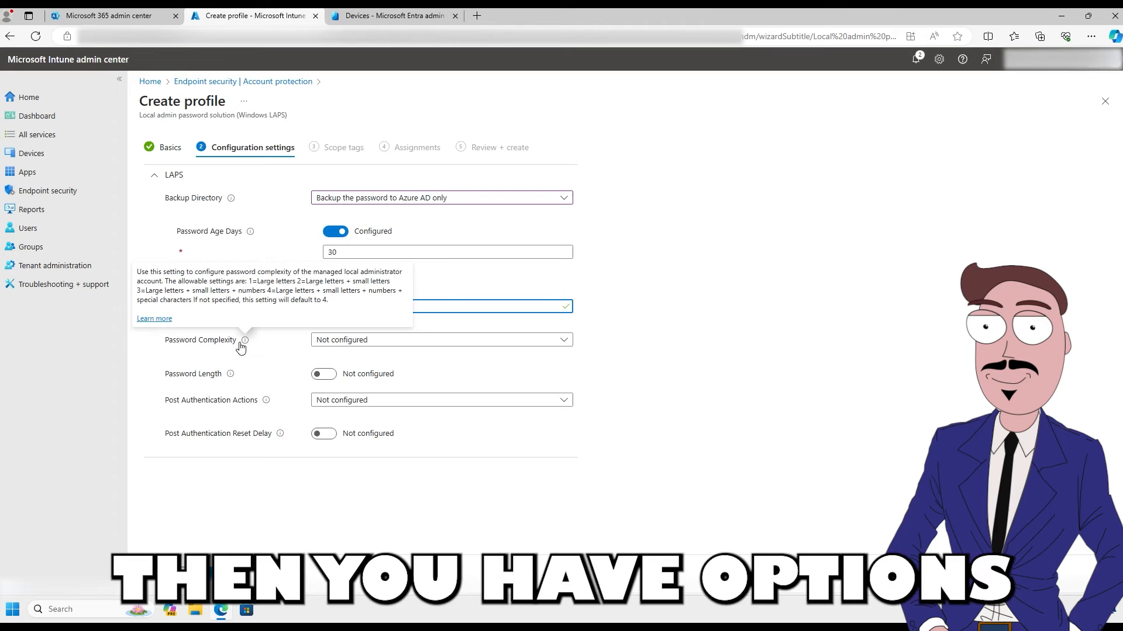
left_click(362, 341)
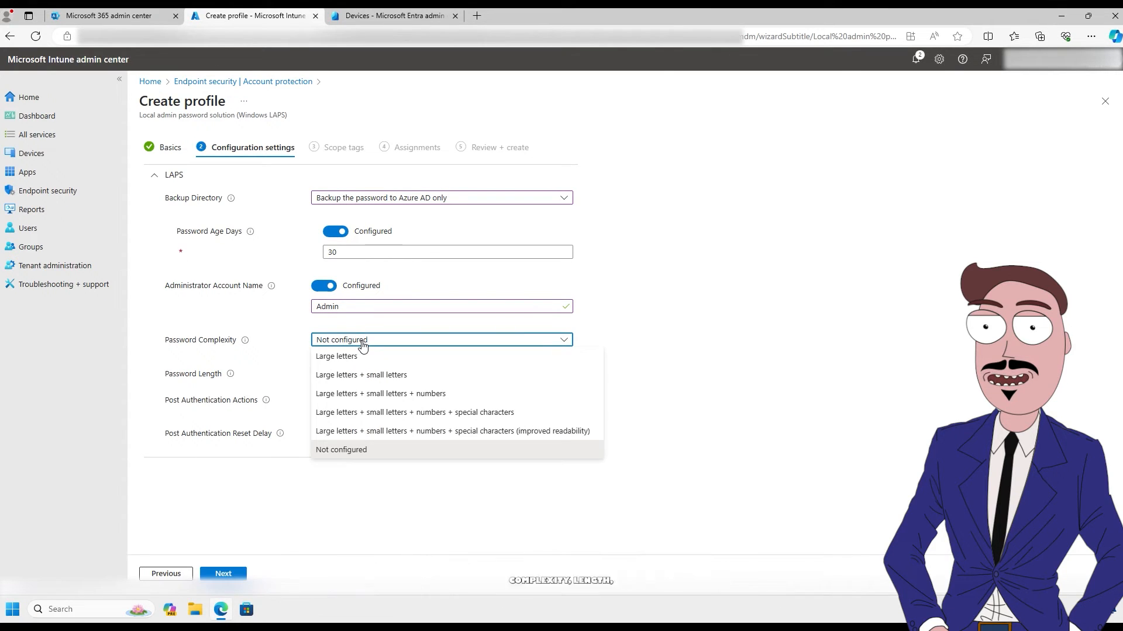
left_click(369, 433)
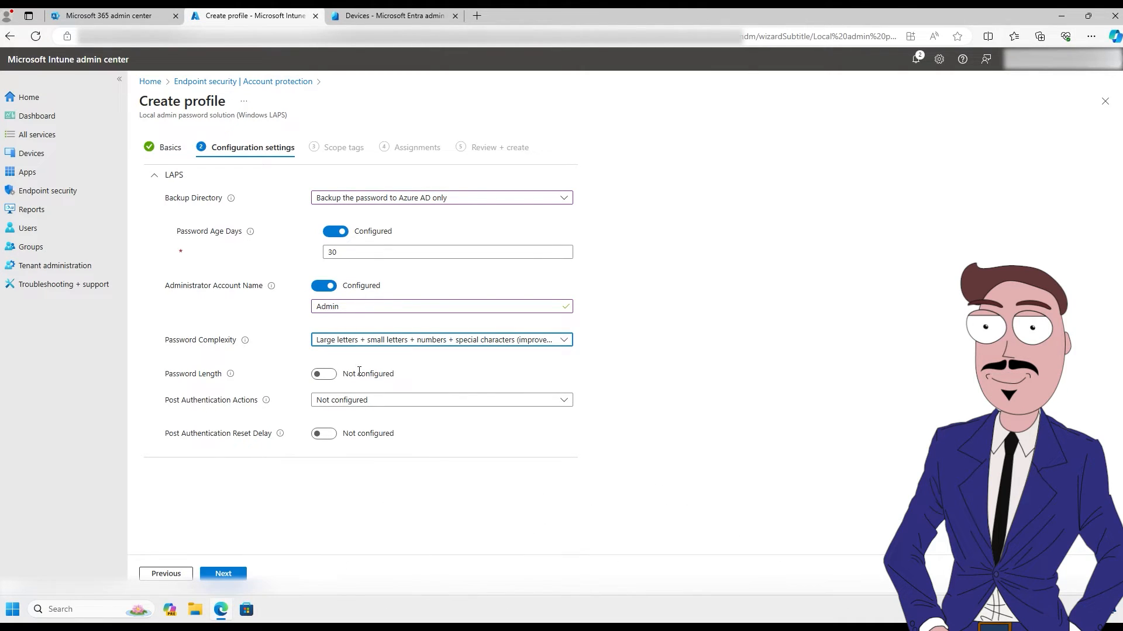
left_click(326, 376)
left_click(341, 393)
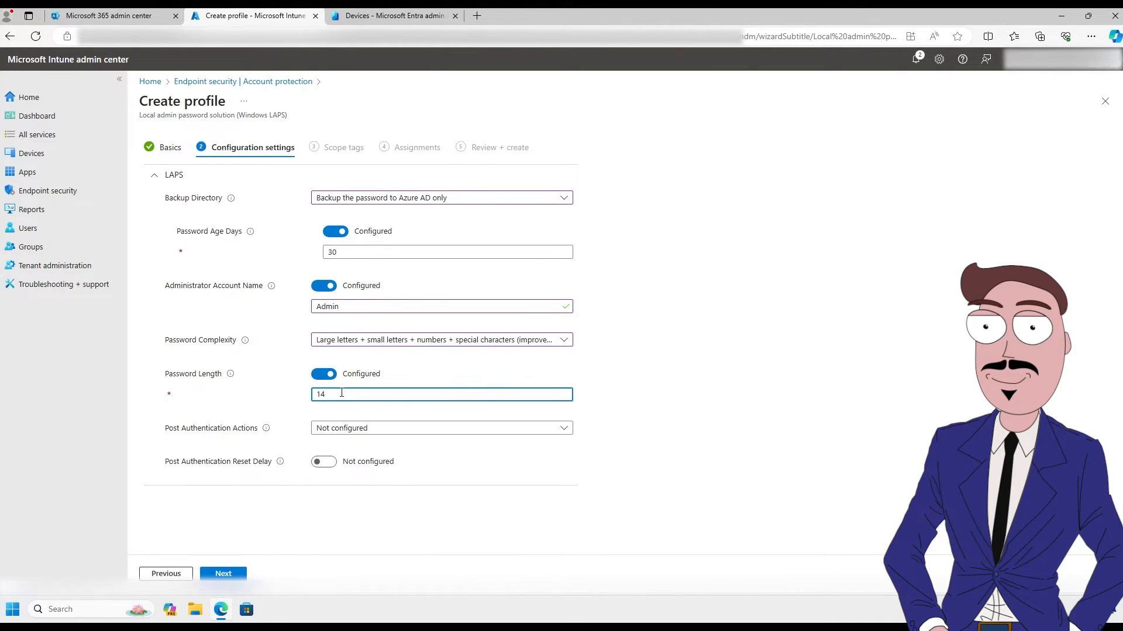
key("BackSpace")
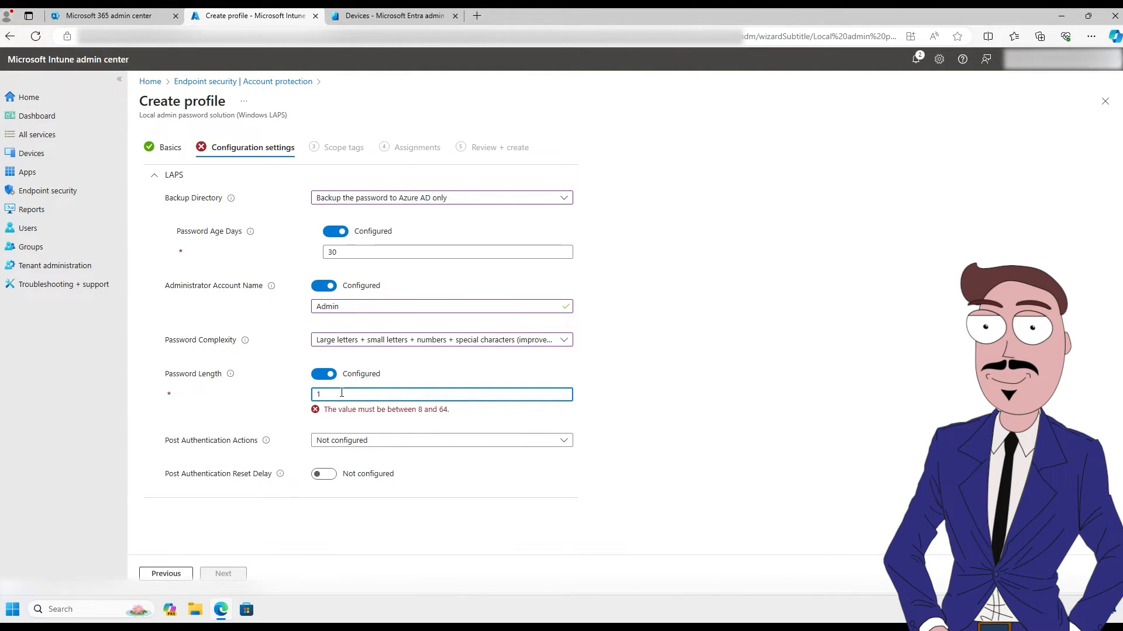
type("0")
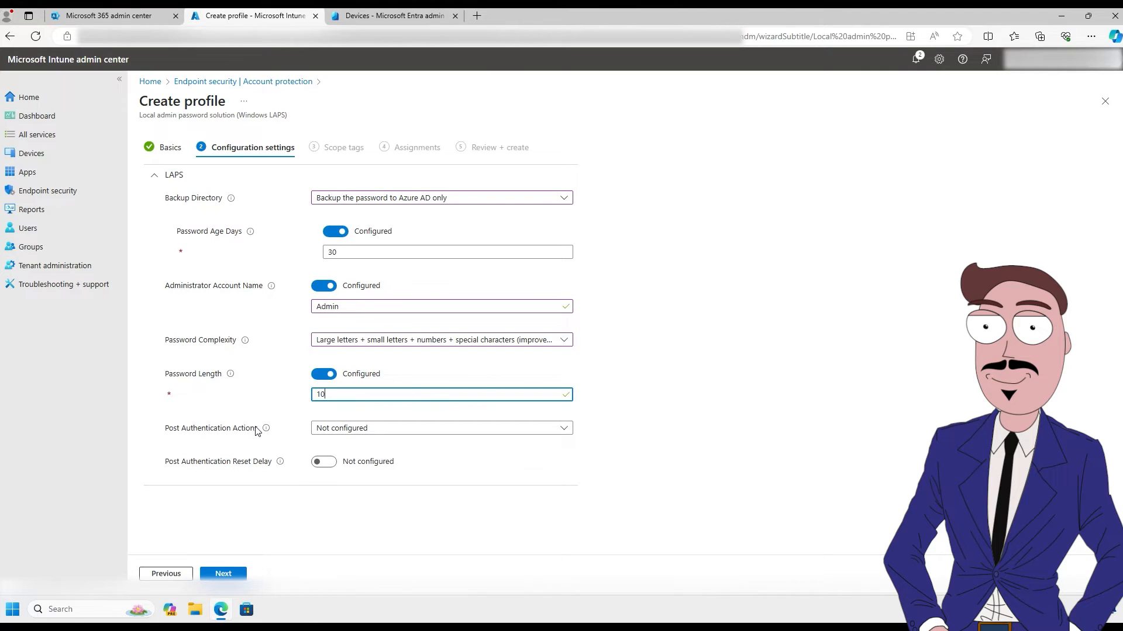
Step: Set post-authentication actions to reset the password and log off the managed account, enable a 24-hour reset delay, and proceed to scope tags
left_click(385, 434)
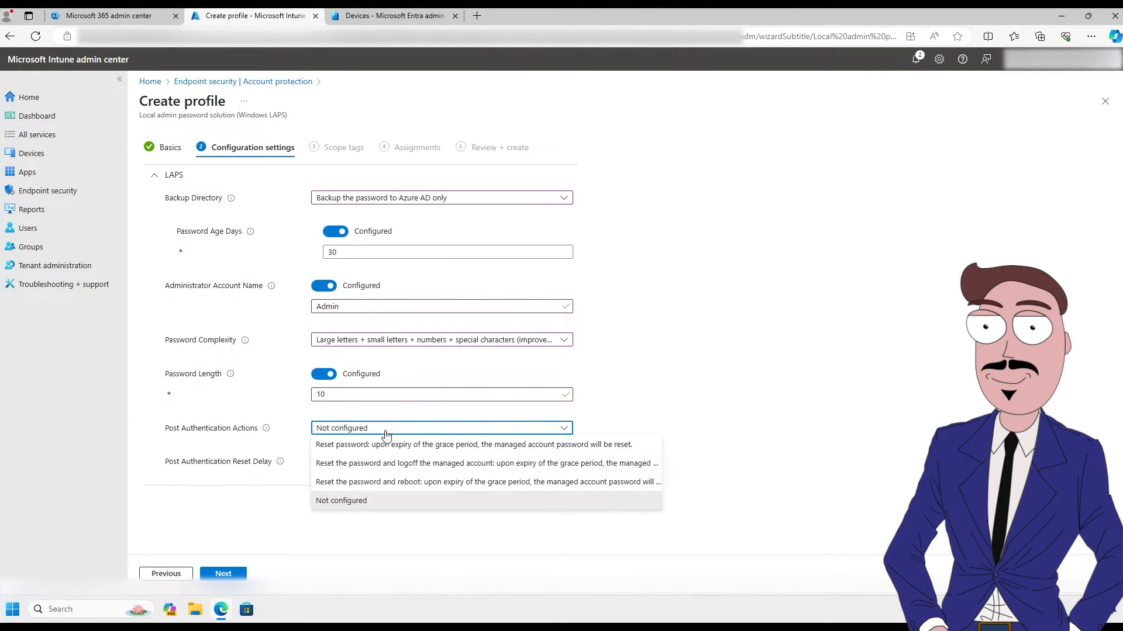
left_click(403, 465)
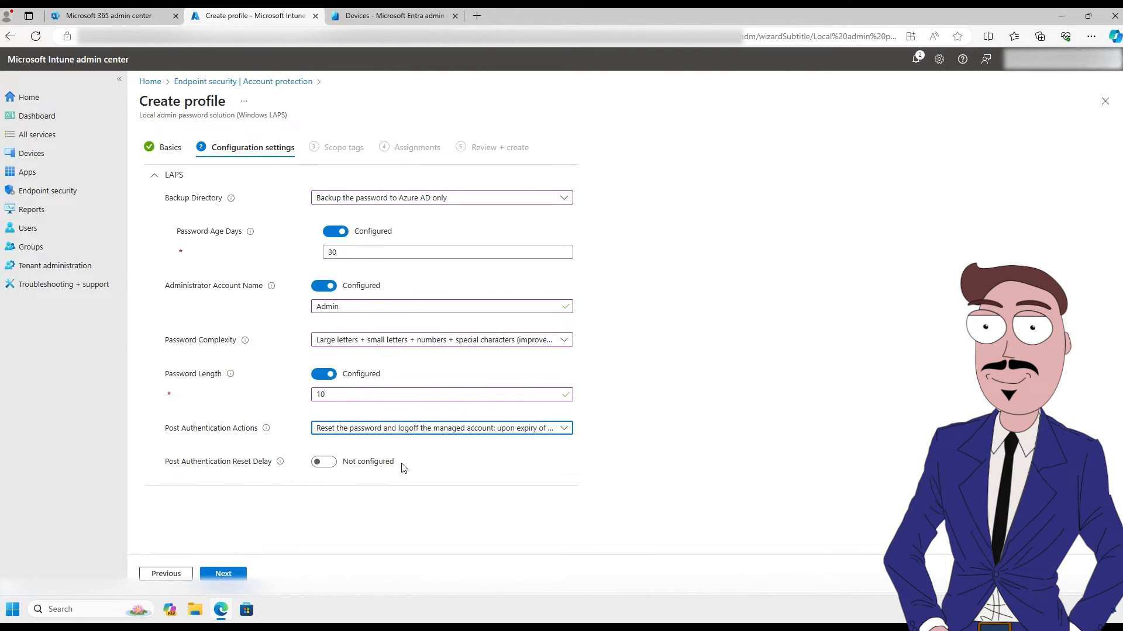
mouse_move(273, 465)
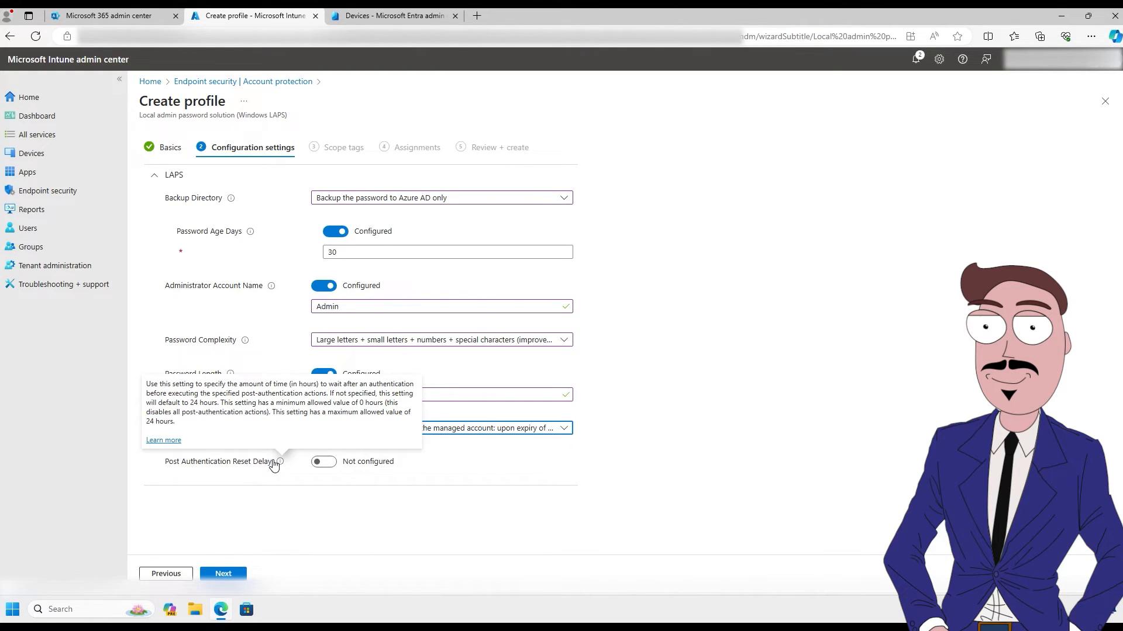
left_click(324, 462)
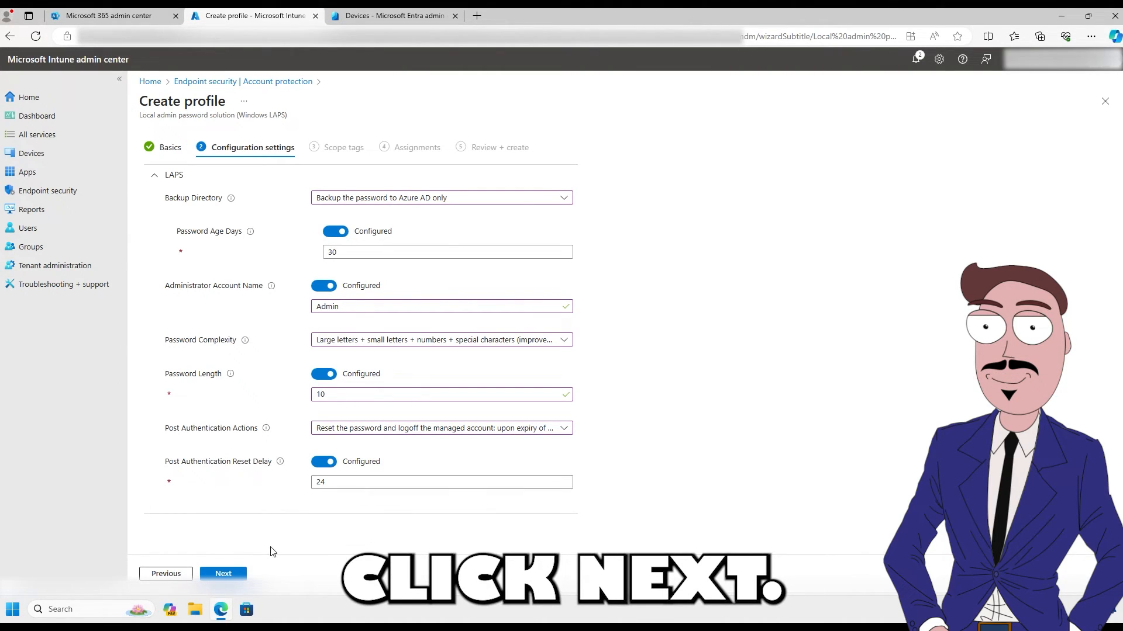
left_click(223, 574)
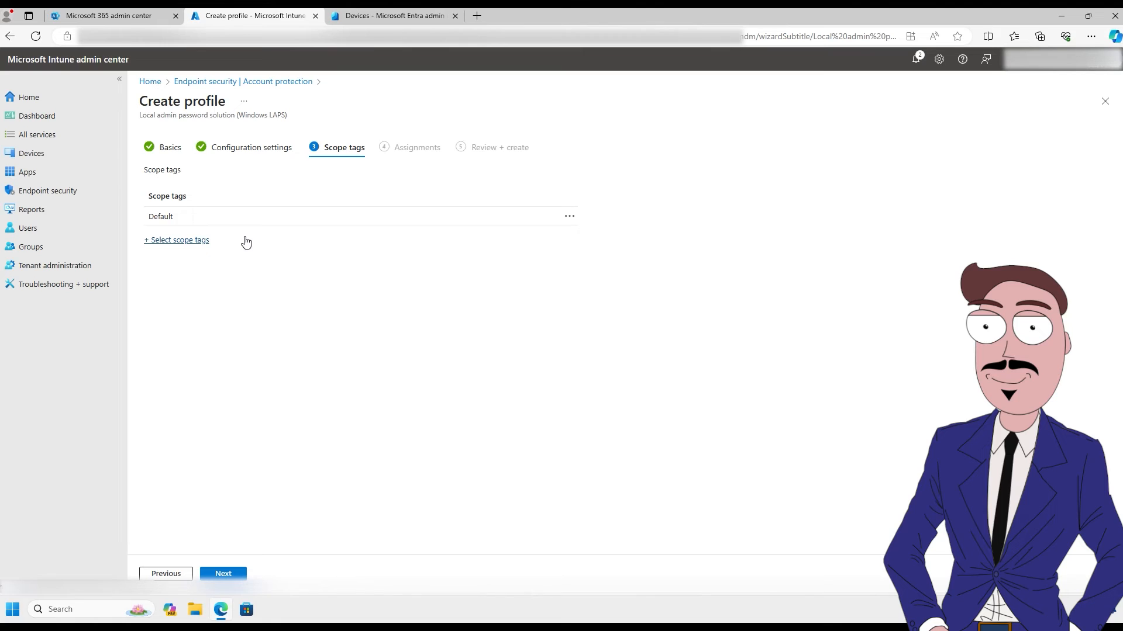
Step: Keep the default scope tag, assign the profile to all devices, and create the LAPS policy
left_click(234, 568)
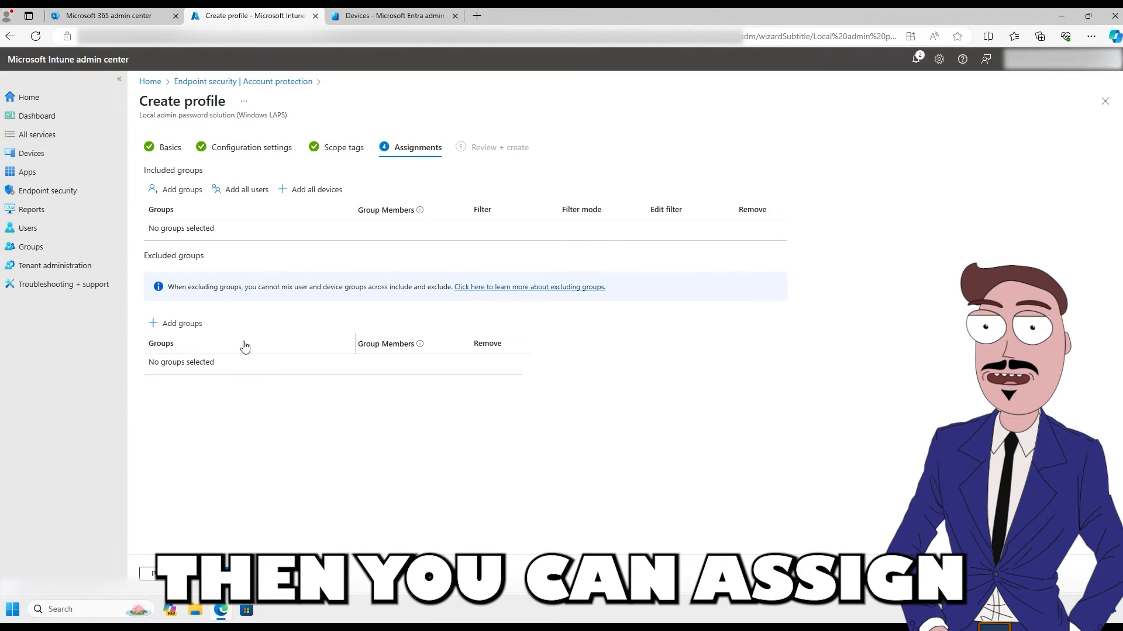
left_click(321, 192)
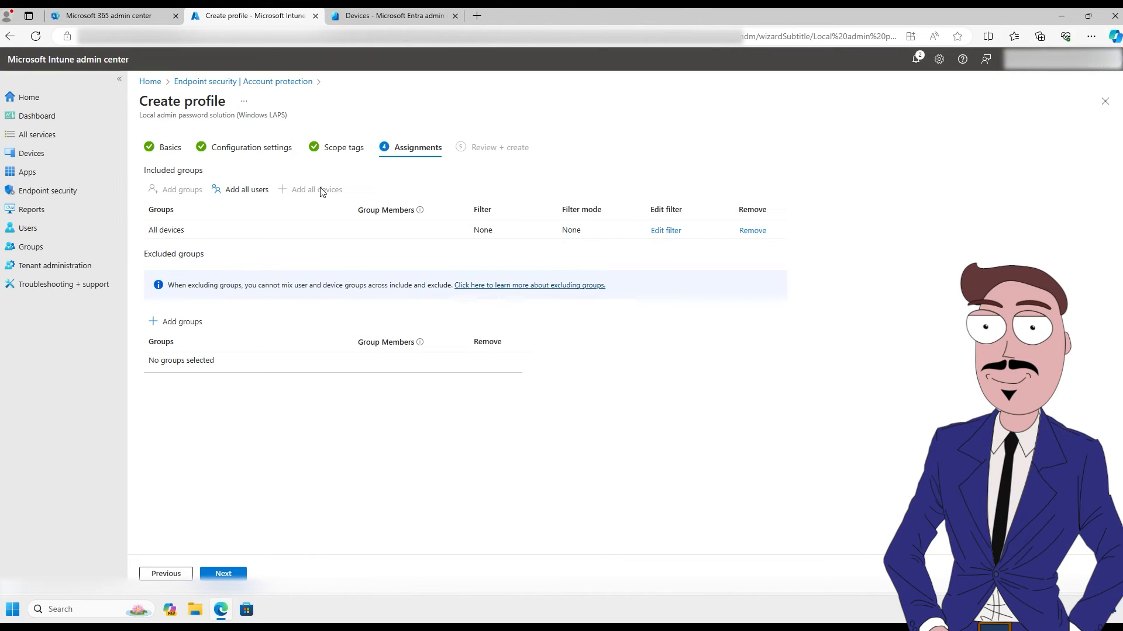
left_click(234, 574)
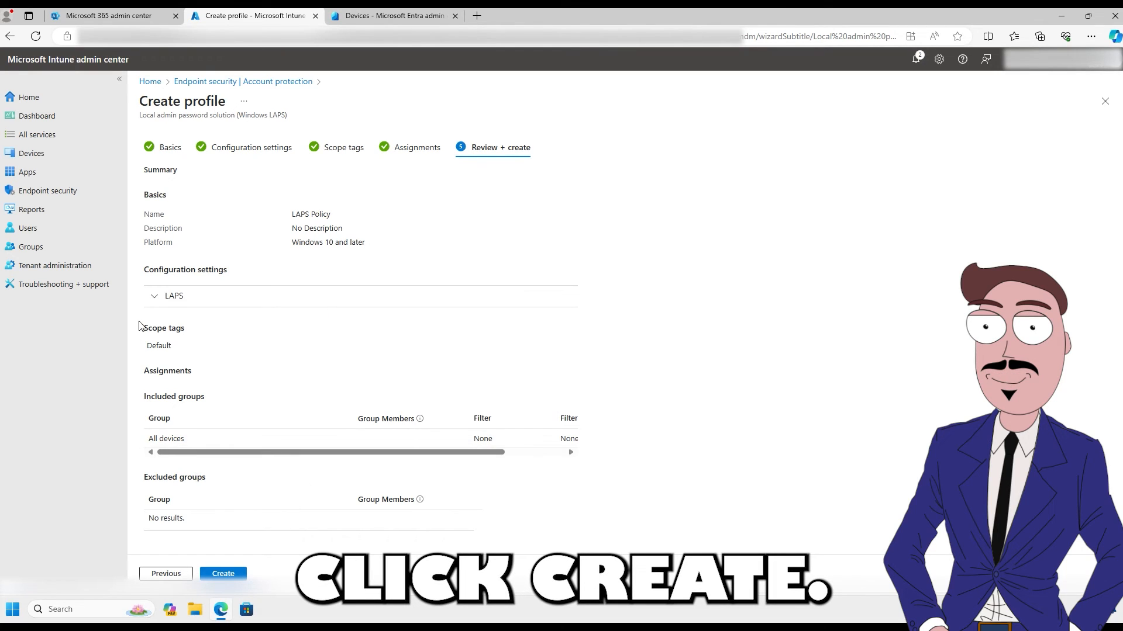
left_click(236, 576)
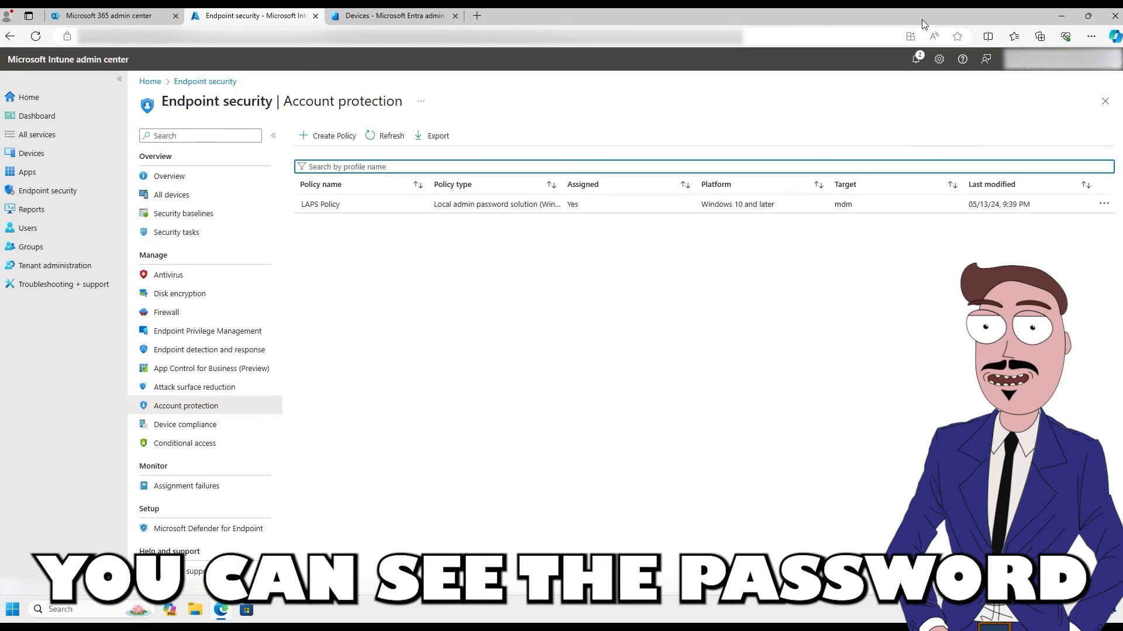
Step: Switch to the Microsoft Entra admin center and open local administrator password recovery for the Microsoft Entra registered Windows11 device from all devices
left_click(408, 17)
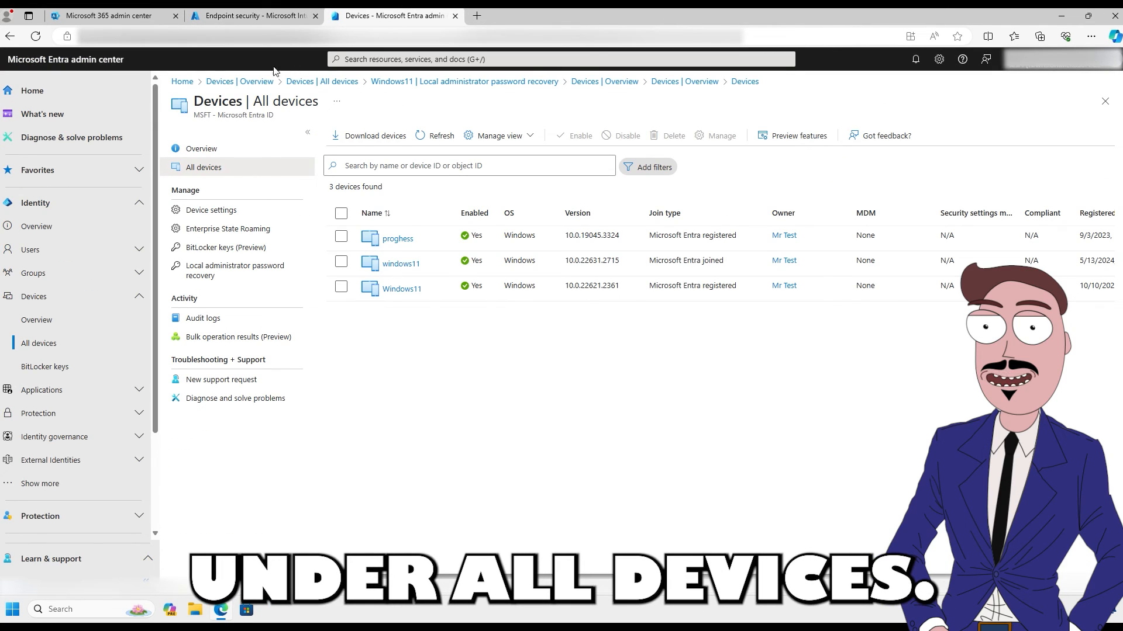
left_click(55, 345)
left_click(405, 167)
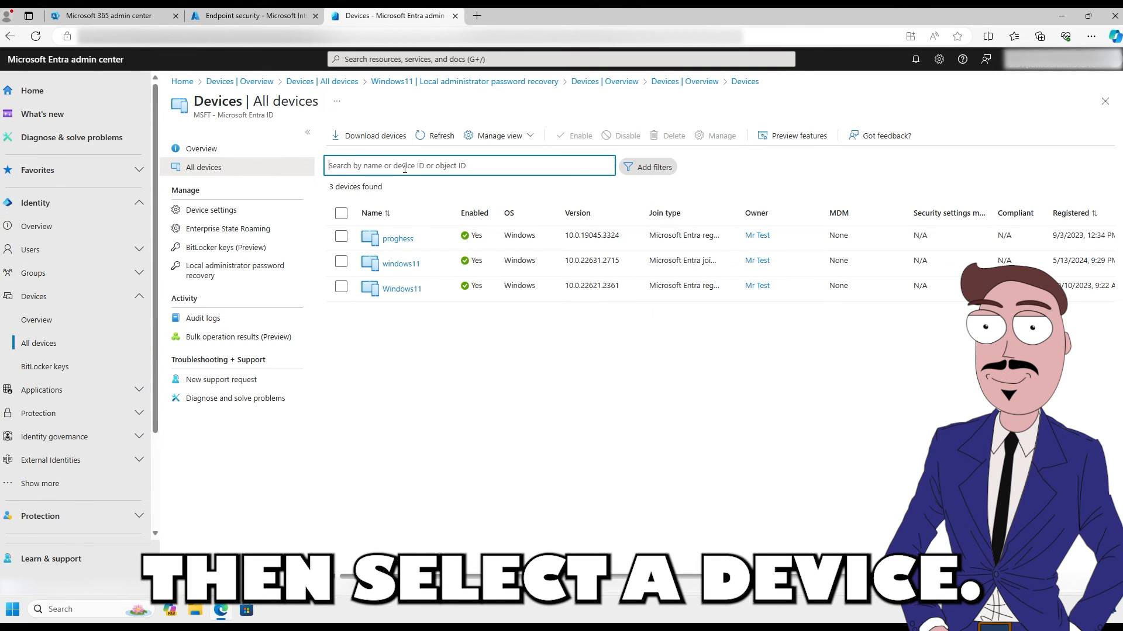
left_click(402, 289)
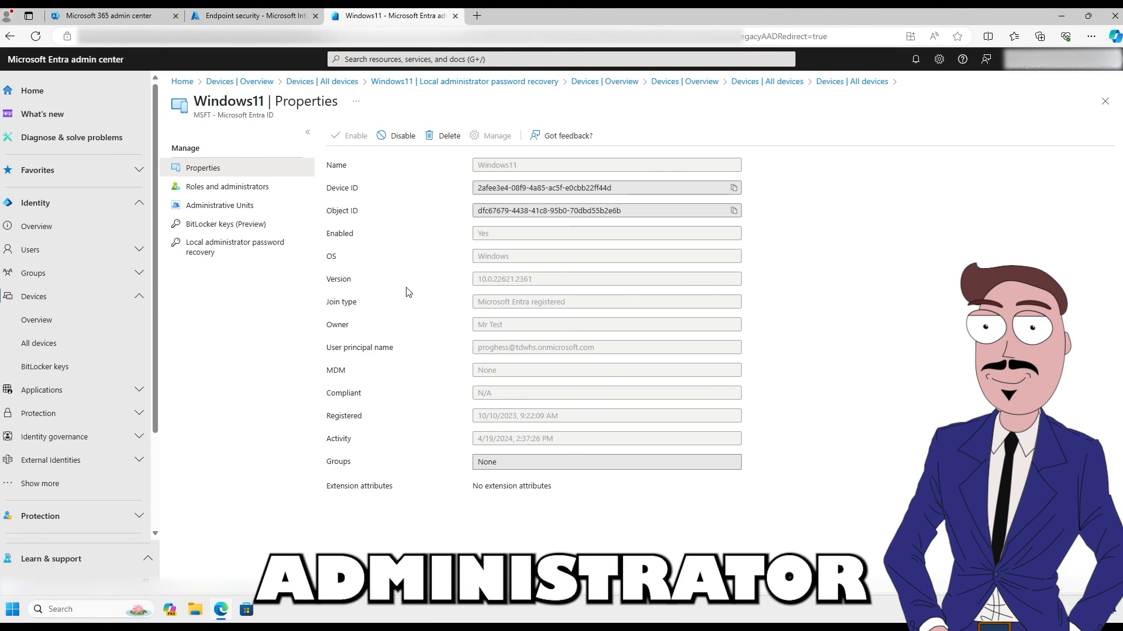
left_click(267, 248)
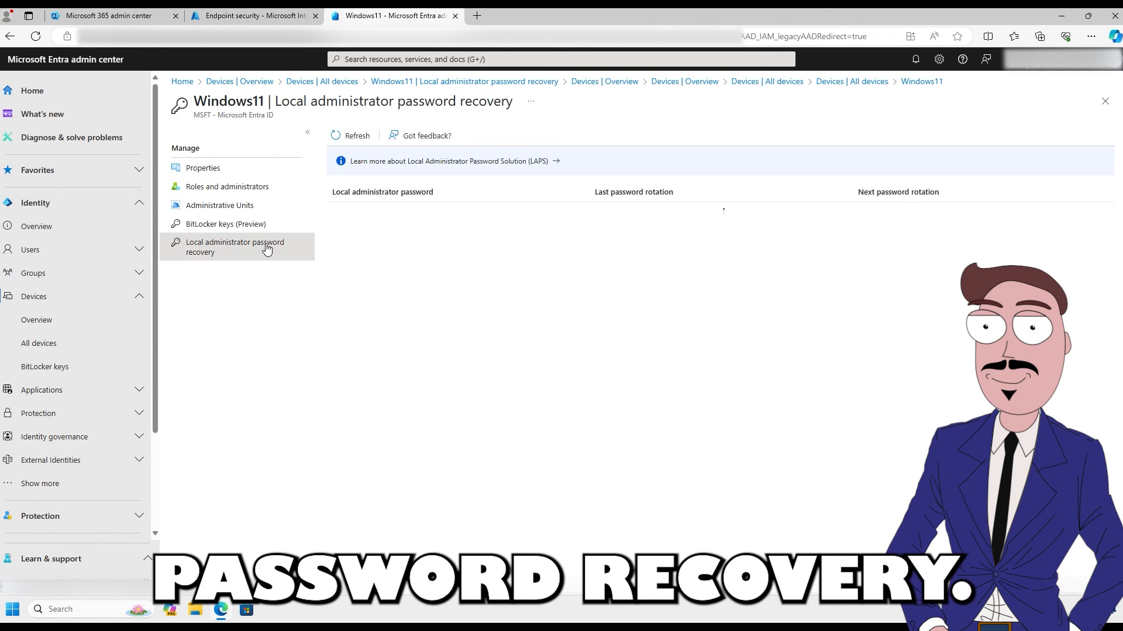